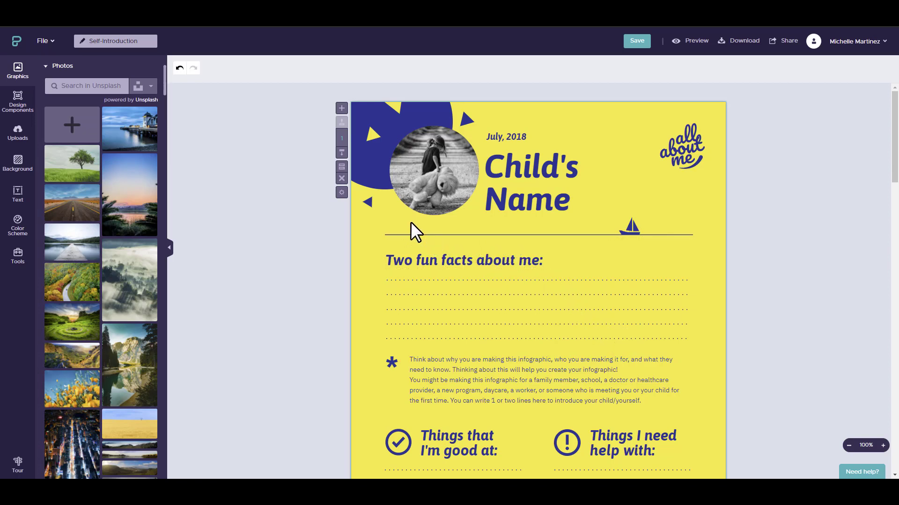
# - Select the 'Child's Name' heading to show its text formatting toolbar
pyautogui.click(544, 173)
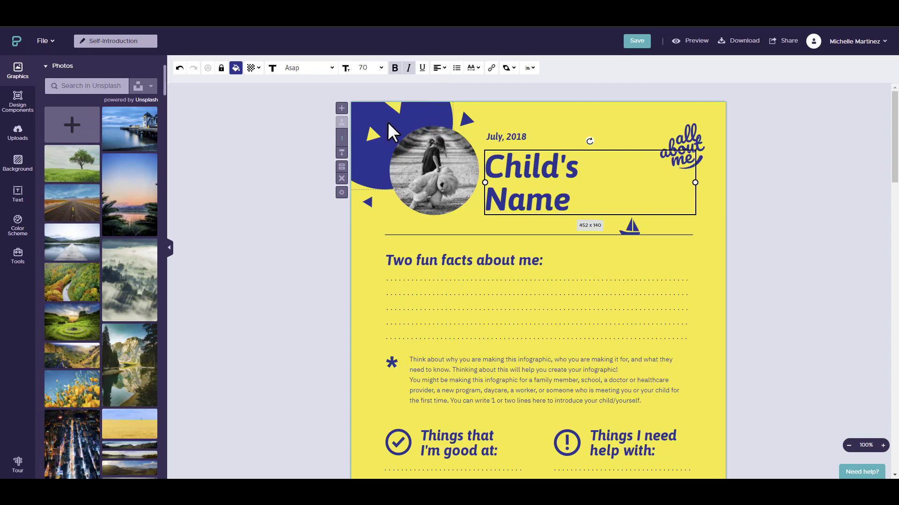
# - Lock the 'Child's Name' heading, then deselect and reselect it to confirm the lock
pyautogui.click(222, 69)
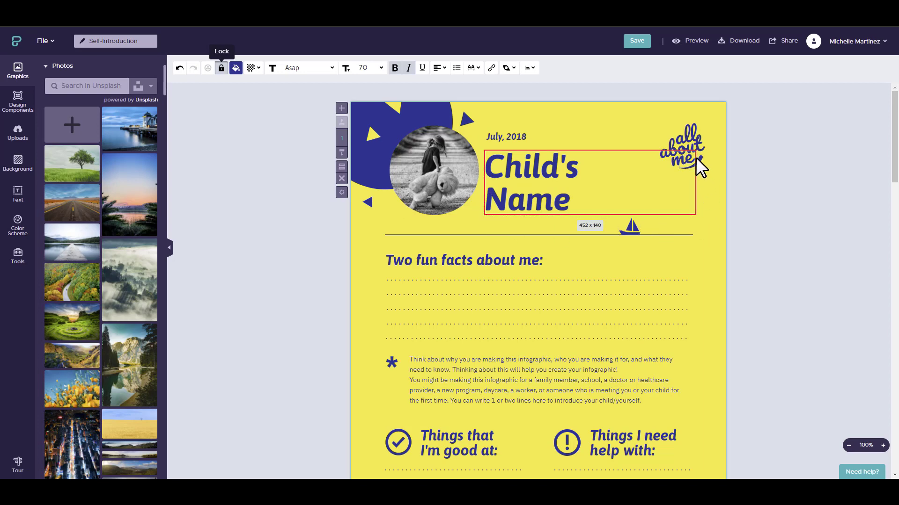
pyautogui.click(243, 192)
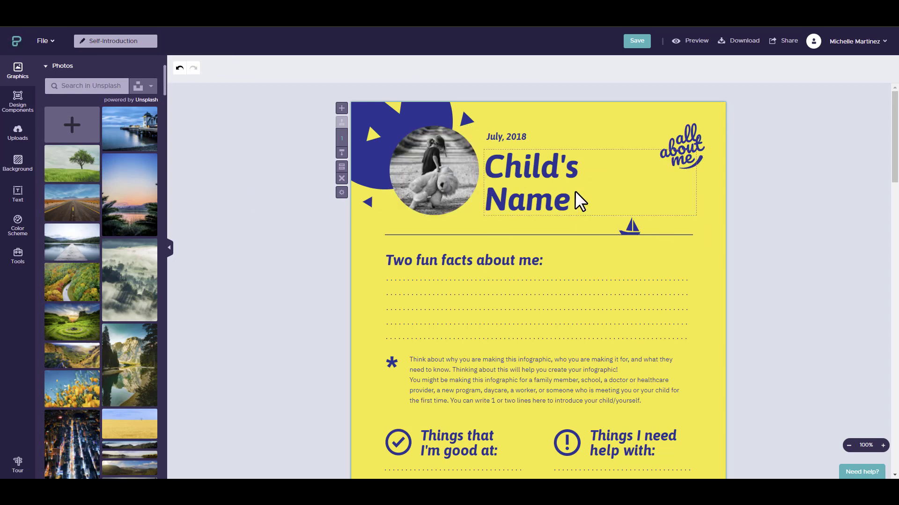
pyautogui.click(529, 190)
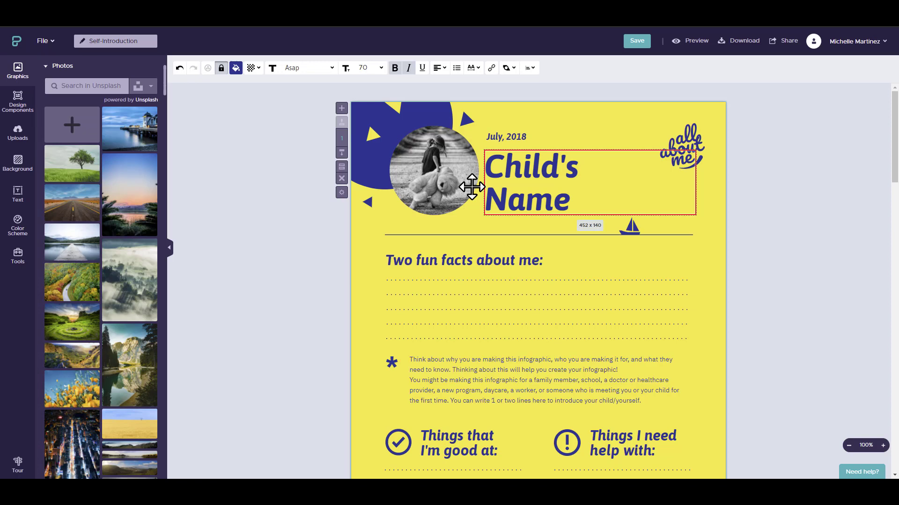
# - Unlock the heading and change its text colour to red (#D0021B)
pyautogui.click(222, 69)
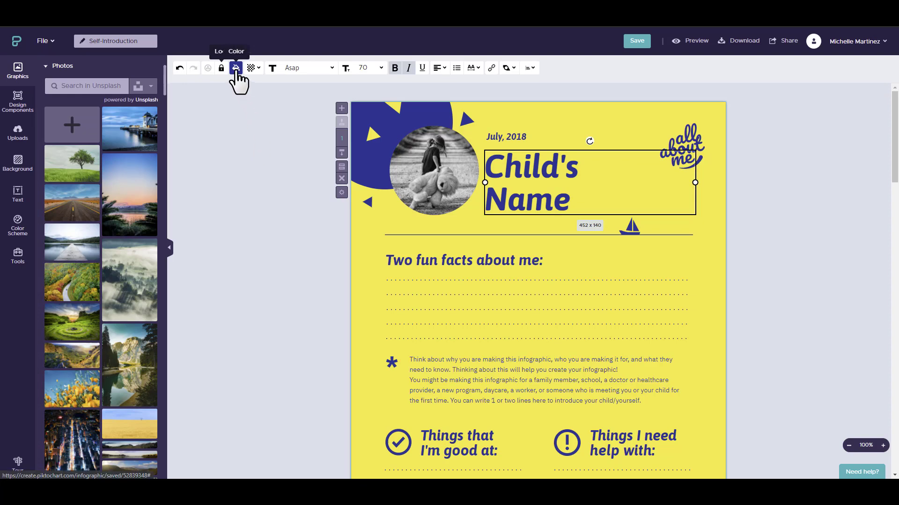
pyautogui.click(236, 69)
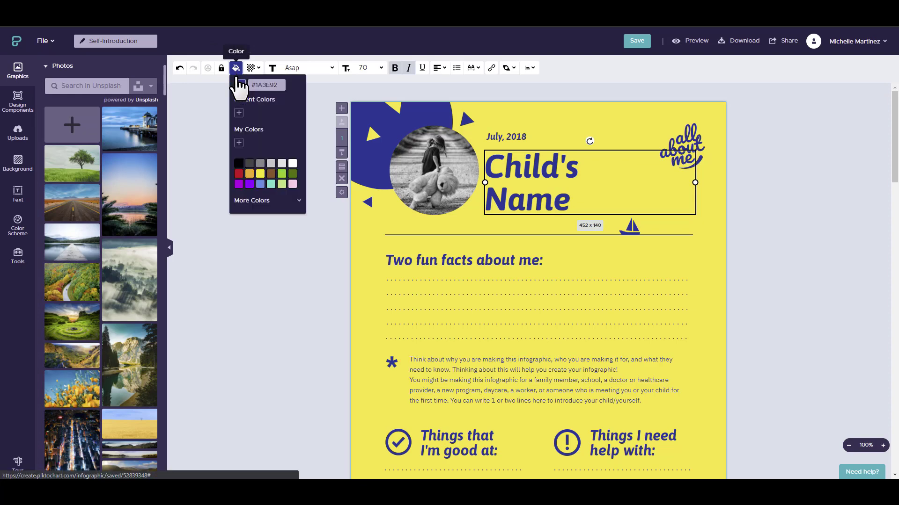
pyautogui.click(238, 174)
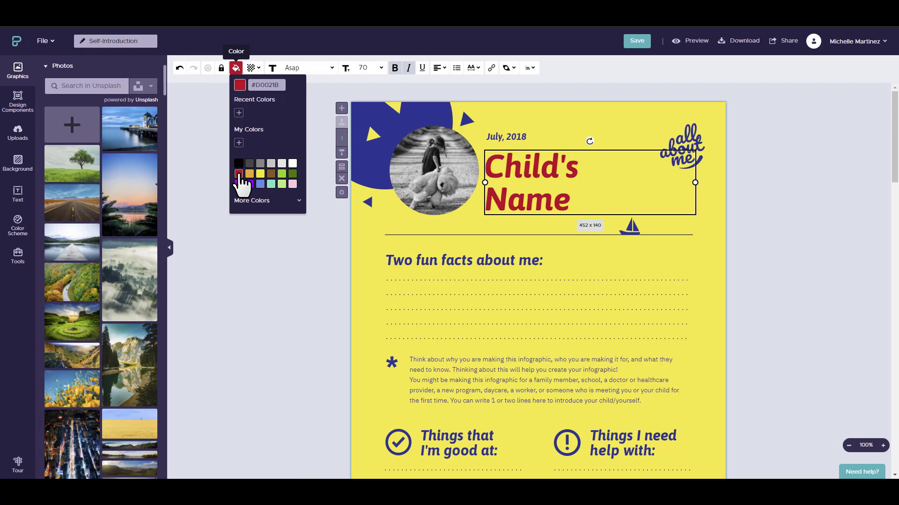
pyautogui.click(206, 152)
# - Try lowering the heading's opacity, then bring it back to nearly full opacity
pyautogui.click(486, 162)
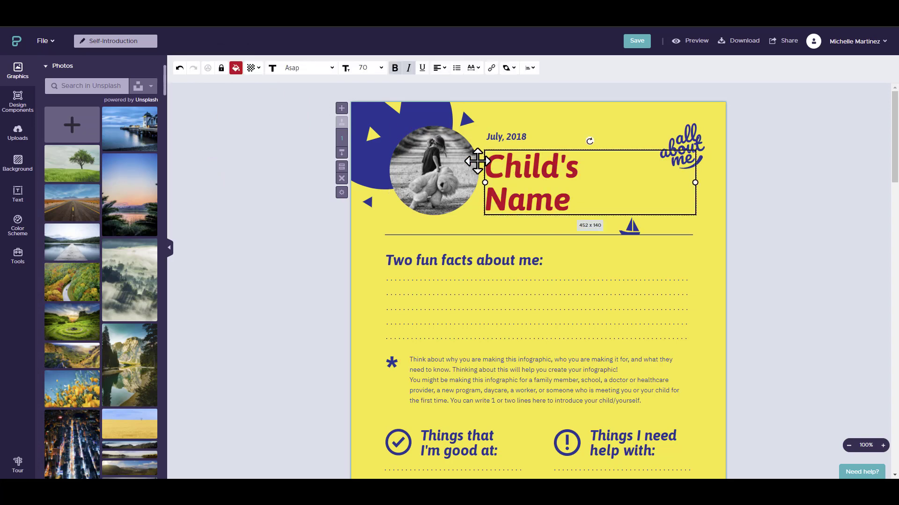
pyautogui.click(258, 69)
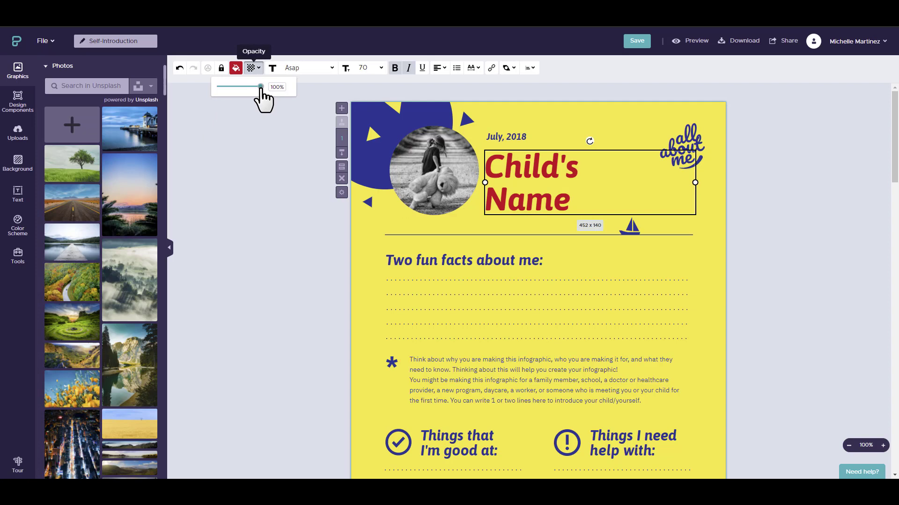
pyautogui.click(259, 87)
pyautogui.moveTo(258, 87)
pyautogui.mouseDown()
pyautogui.moveTo(229, 88)
pyautogui.moveTo(259, 88)
pyautogui.mouseUp()
pyautogui.click(277, 116)
# - Remove bold from the heading, leaving it italic with no underline after style trials
pyautogui.click(566, 187)
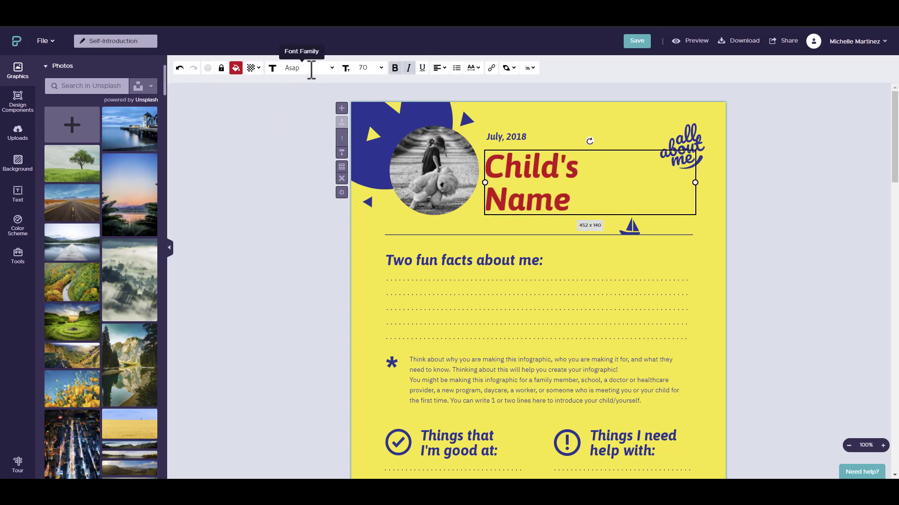
pyautogui.click(331, 69)
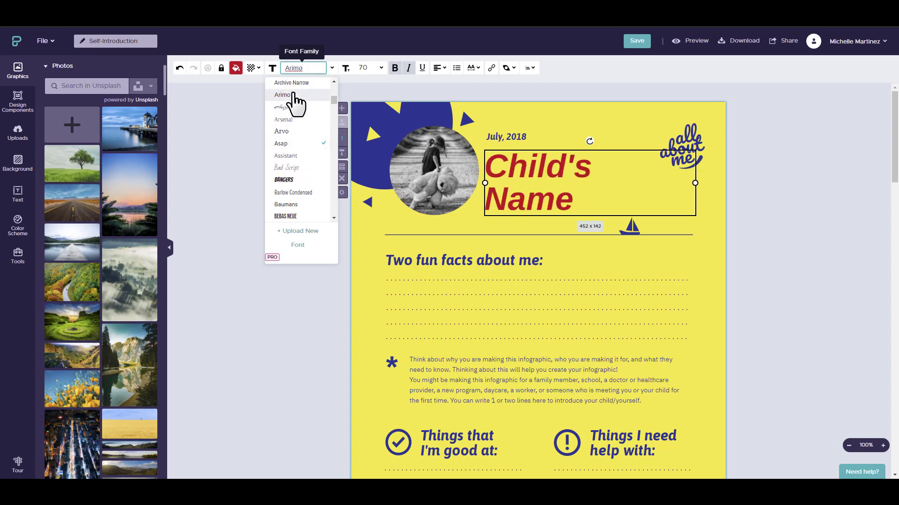
pyautogui.click(381, 68)
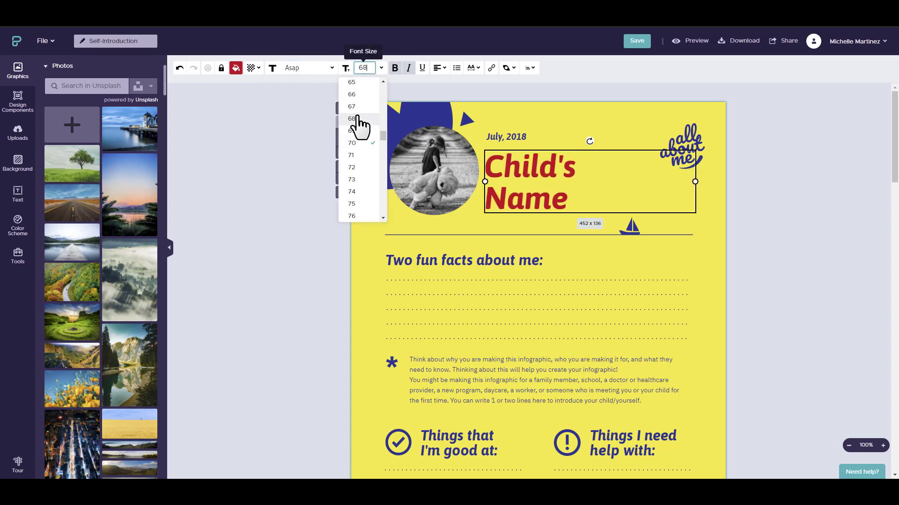
pyautogui.click(395, 68)
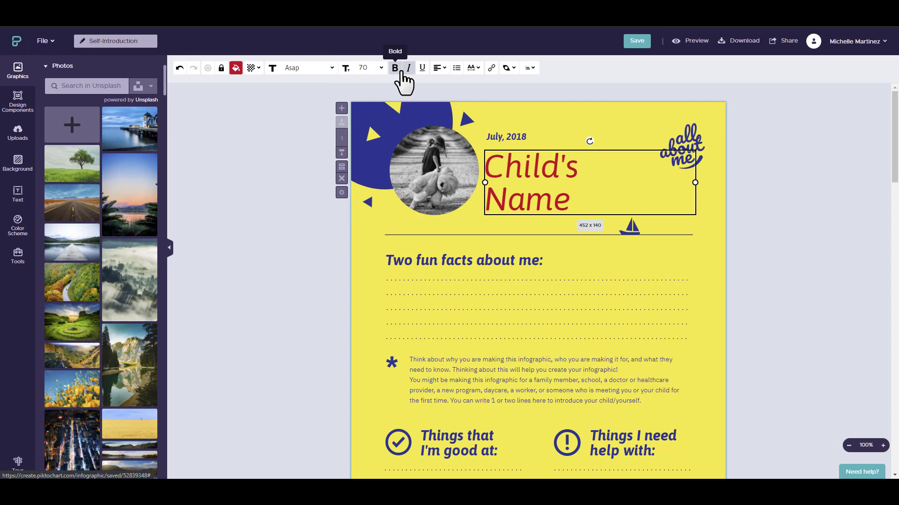
pyautogui.click(410, 69)
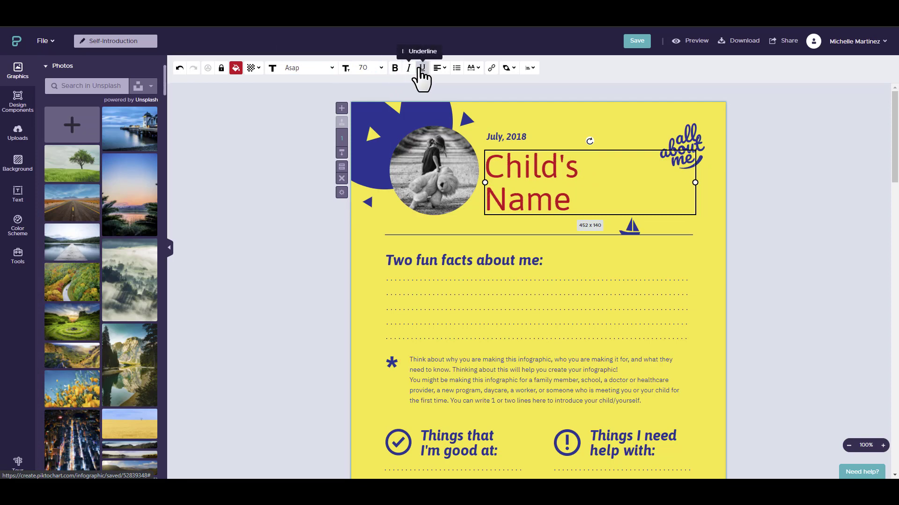
pyautogui.click(422, 69)
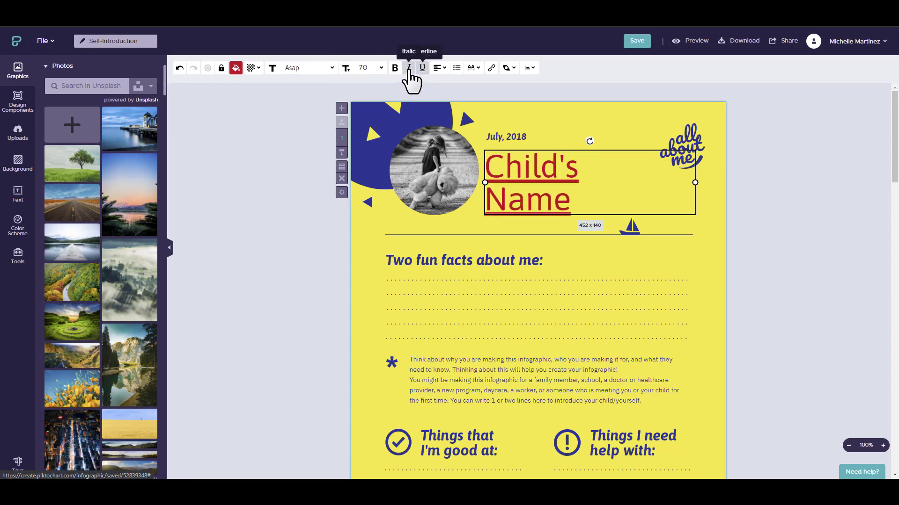
pyautogui.click(409, 69)
pyautogui.click(422, 68)
# - Try centre and right alignment, settle on left-aligned, and leave the heading without bullets
pyautogui.click(440, 68)
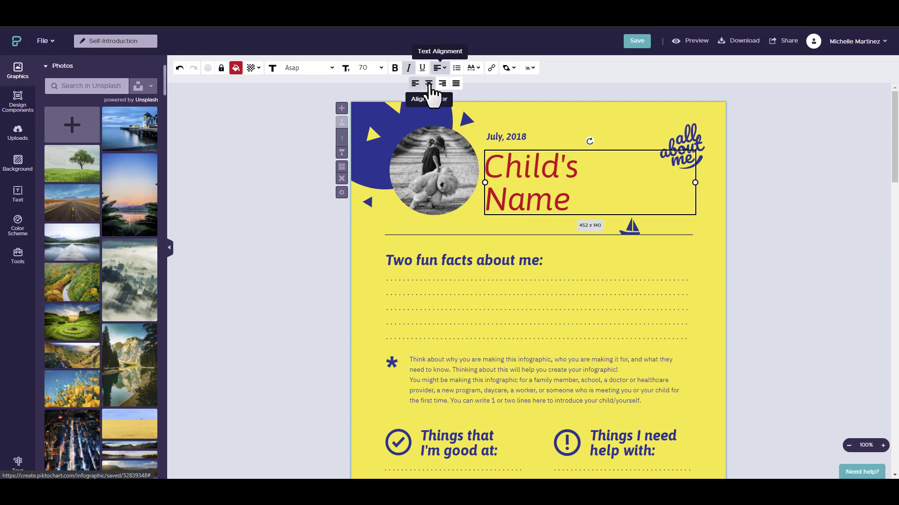
pyautogui.click(428, 84)
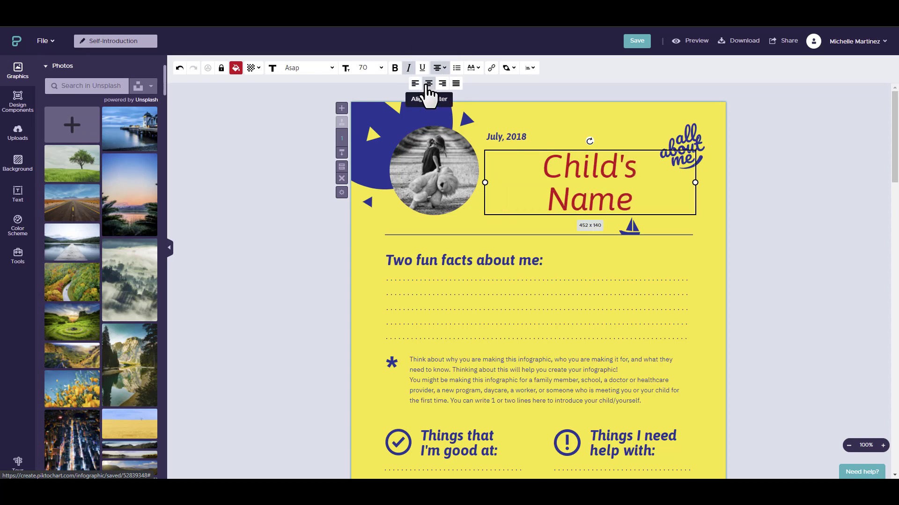
pyautogui.click(443, 84)
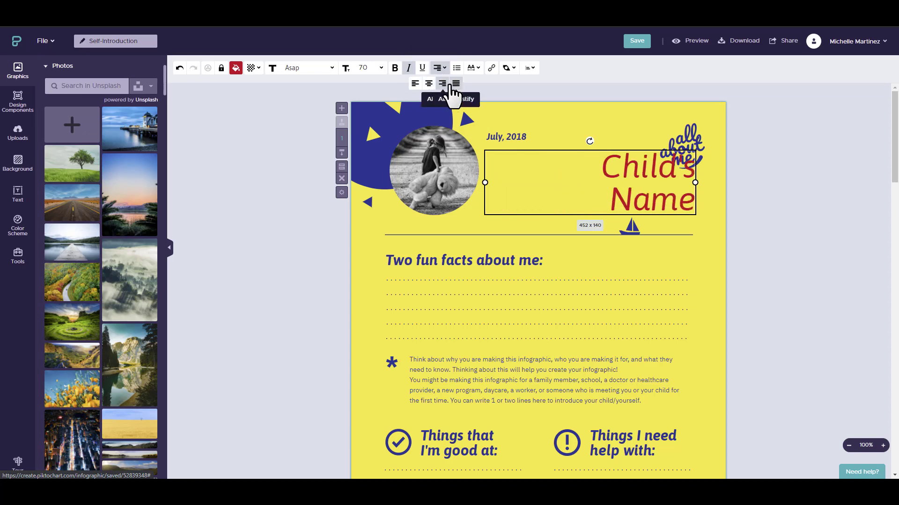
pyautogui.click(414, 83)
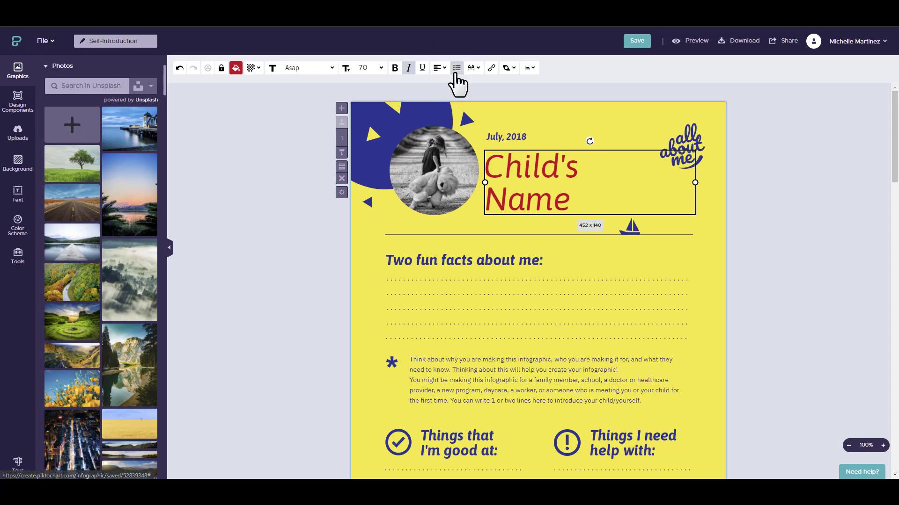
pyautogui.click(456, 70)
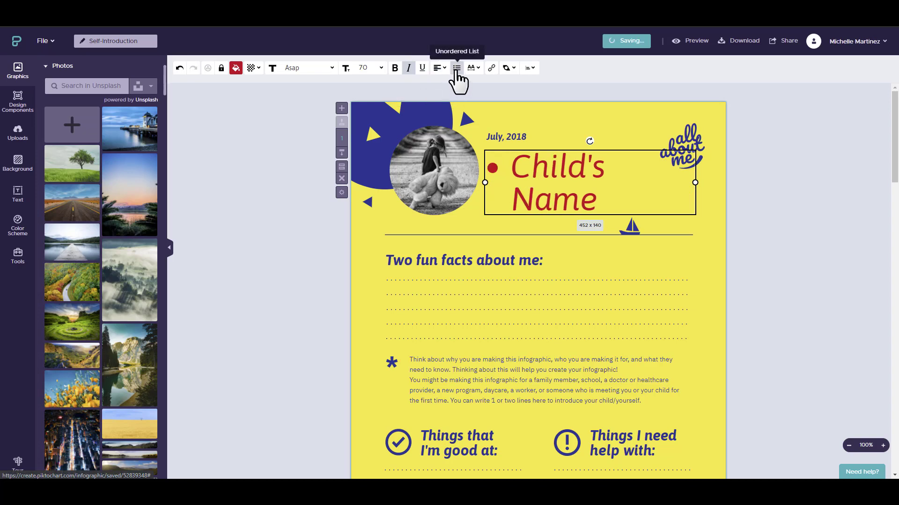
pyautogui.click(457, 70)
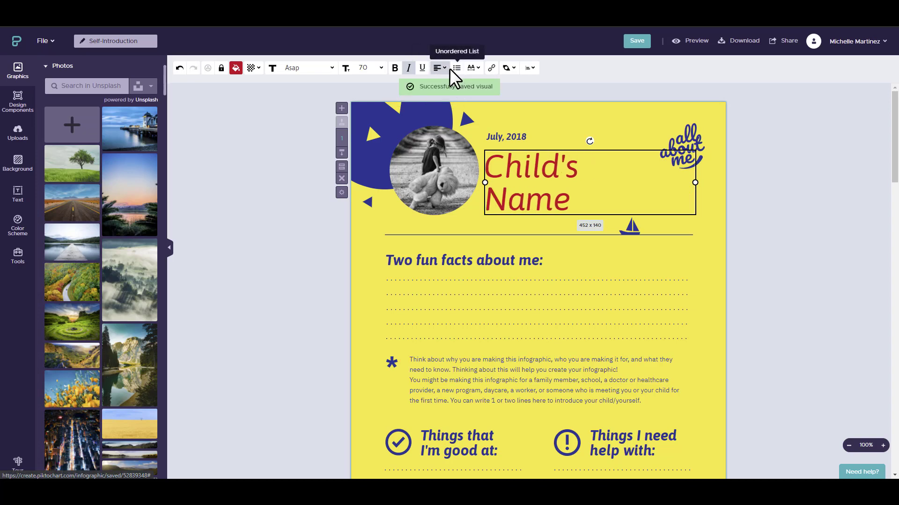
pyautogui.click(473, 69)
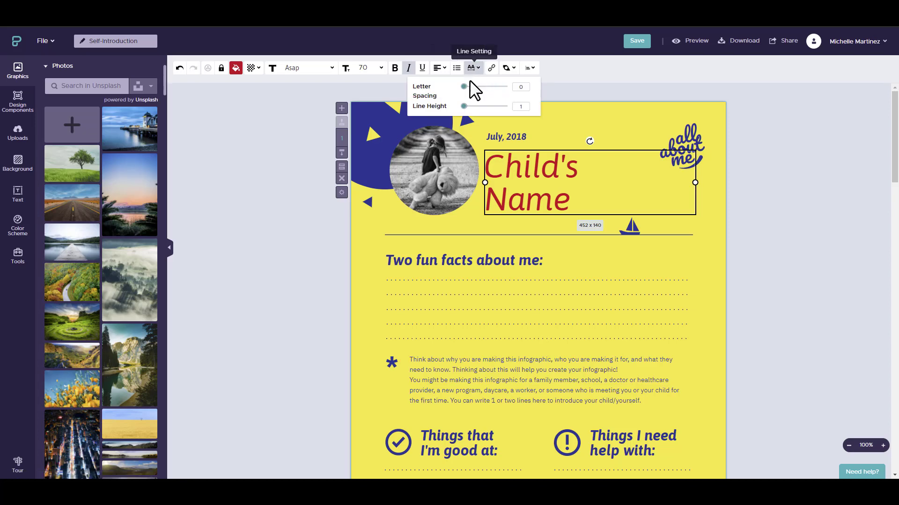
pyautogui.moveTo(464, 87); pyautogui.dragTo(459, 117)
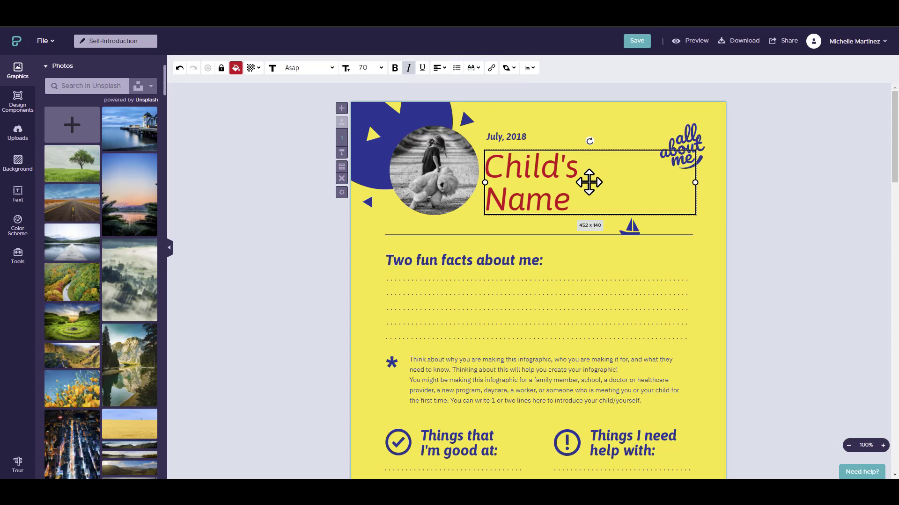
# - Cancel adding a hyperlink, try each page alignment, and drag the heading back beside the photo
pyautogui.click(492, 68)
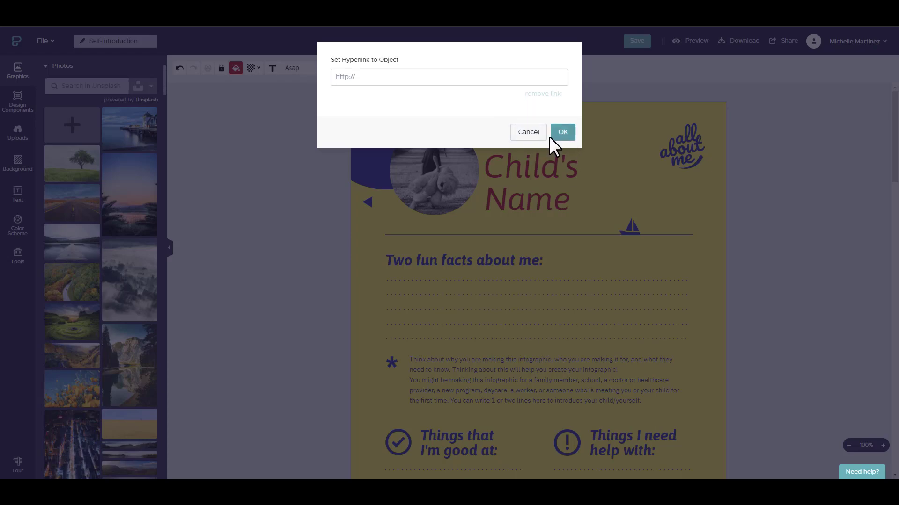
pyautogui.click(529, 137)
pyautogui.moveTo(515, 71)
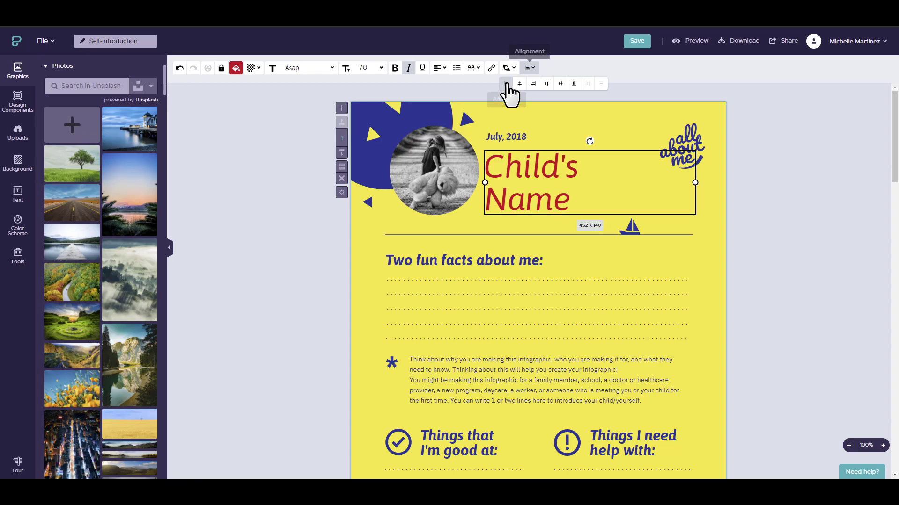
pyautogui.click(506, 83)
pyautogui.click(519, 84)
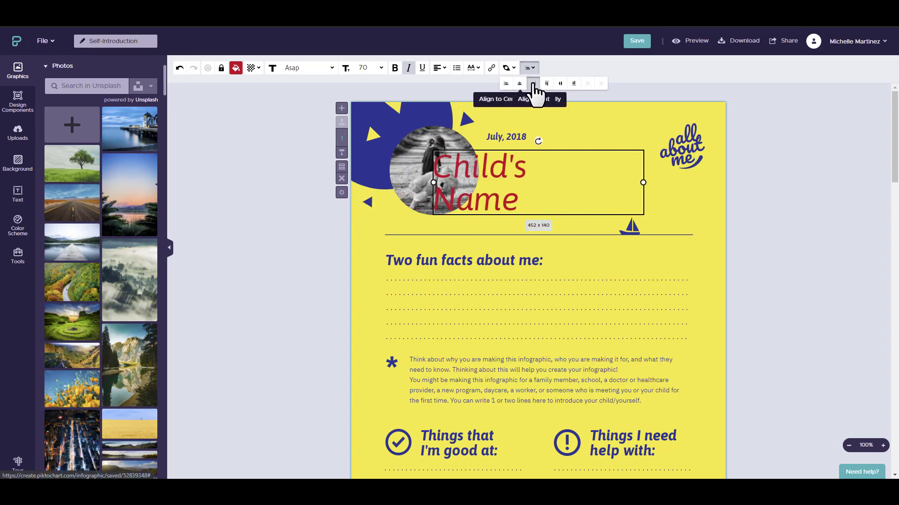
pyautogui.click(533, 84)
pyautogui.click(560, 84)
pyautogui.click(574, 84)
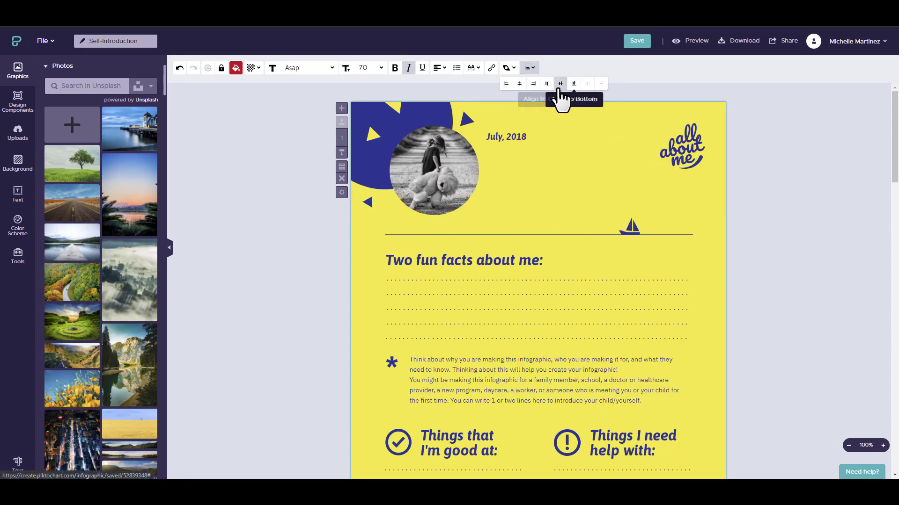
pyautogui.click(546, 84)
pyautogui.moveTo(546, 137); pyautogui.dragTo(518, 183)
# - Drag the heading slightly left so it lines up under the July, 2018 date
pyautogui.click(806, 165)
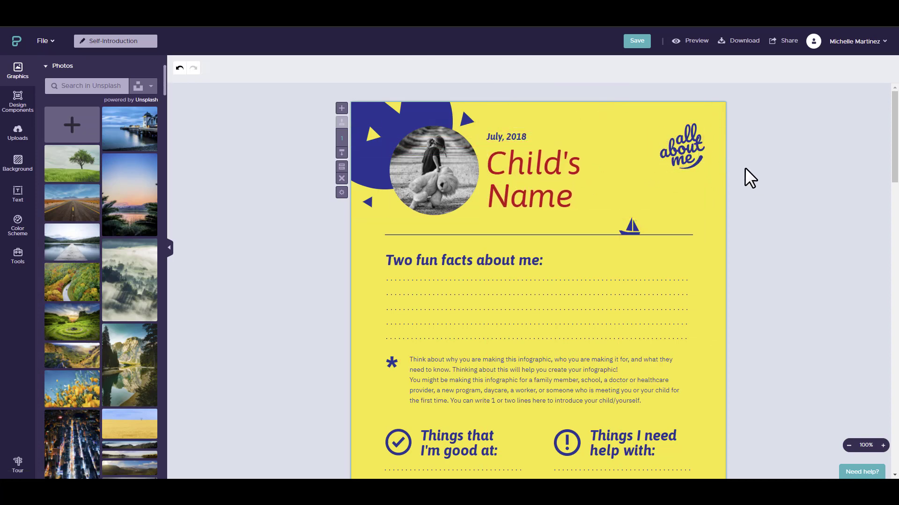
pyautogui.moveTo(556, 177)
pyautogui.mouseDown()
pyautogui.moveTo(568, 211)
pyautogui.moveTo(584, 167)
pyautogui.moveTo(457, 210)
pyautogui.moveTo(588, 285)
pyautogui.moveTo(475, 189)
pyautogui.moveTo(526, 282)
pyautogui.moveTo(551, 180)
pyautogui.mouseUp()
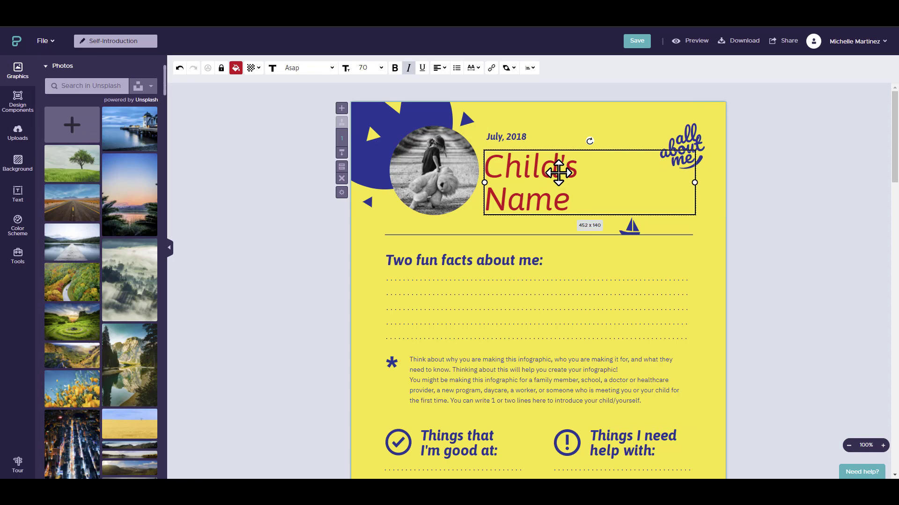
pyautogui.moveTo(559, 173); pyautogui.dragTo(497, 182)
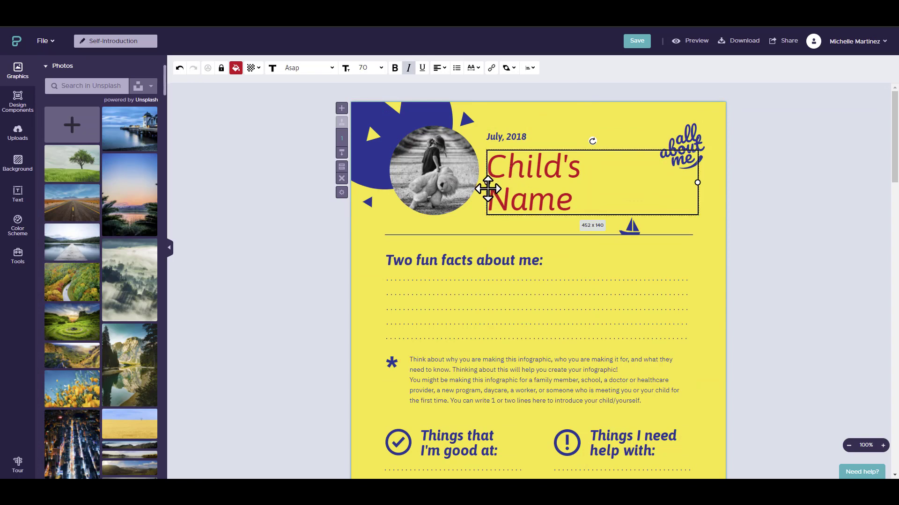
# - Narrow the heading's box from its left handle and tilt it about 50° counter-clockwise
pyautogui.moveTo(487, 182); pyautogui.dragTo(533, 183)
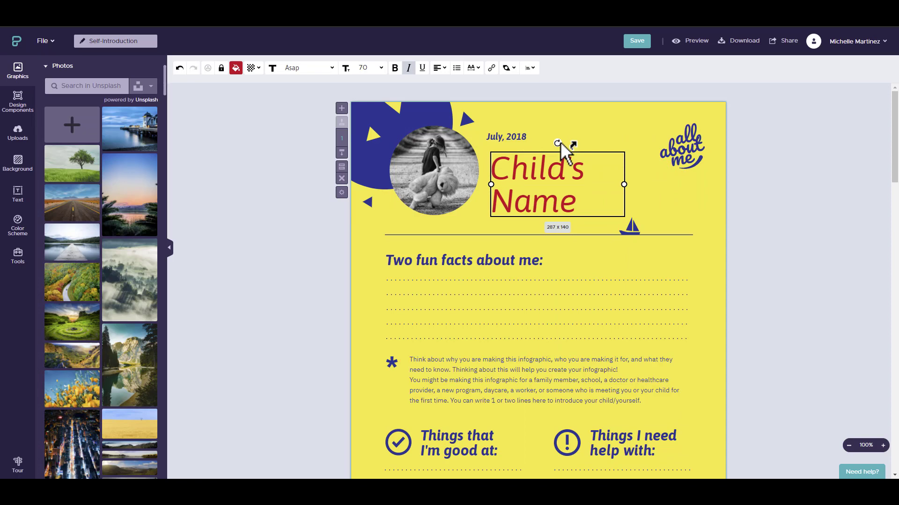
pyautogui.moveTo(560, 142)
pyautogui.mouseDown()
pyautogui.moveTo(580, 150)
pyautogui.moveTo(525, 218)
pyautogui.moveTo(539, 139)
pyautogui.moveTo(590, 208)
pyautogui.moveTo(510, 213)
pyautogui.moveTo(526, 145)
pyautogui.moveTo(544, 160)
pyautogui.moveTo(527, 147)
pyautogui.moveTo(571, 148)
pyautogui.moveTo(529, 142)
pyautogui.moveTo(580, 147)
pyautogui.moveTo(566, 143)
pyautogui.moveTo(583, 153)
pyautogui.moveTo(586, 200)
pyautogui.moveTo(536, 221)
pyautogui.moveTo(521, 173)
pyautogui.moveTo(550, 146)
pyautogui.moveTo(565, 150)
pyautogui.moveTo(563, 159)
pyautogui.mouseUp()
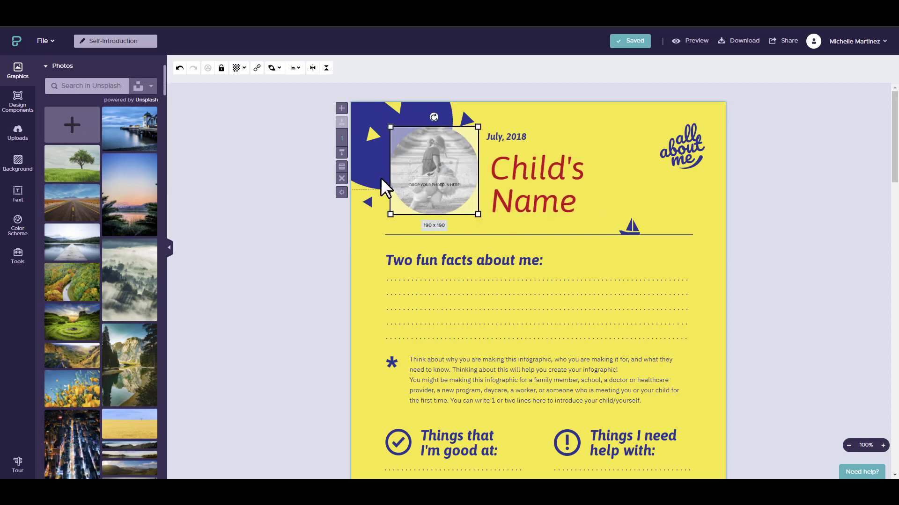
# - Select the round child's photo and toggle its lock on and off
pyautogui.click(381, 178)
pyautogui.click(427, 206)
pyautogui.click(221, 69)
pyautogui.click(222, 69)
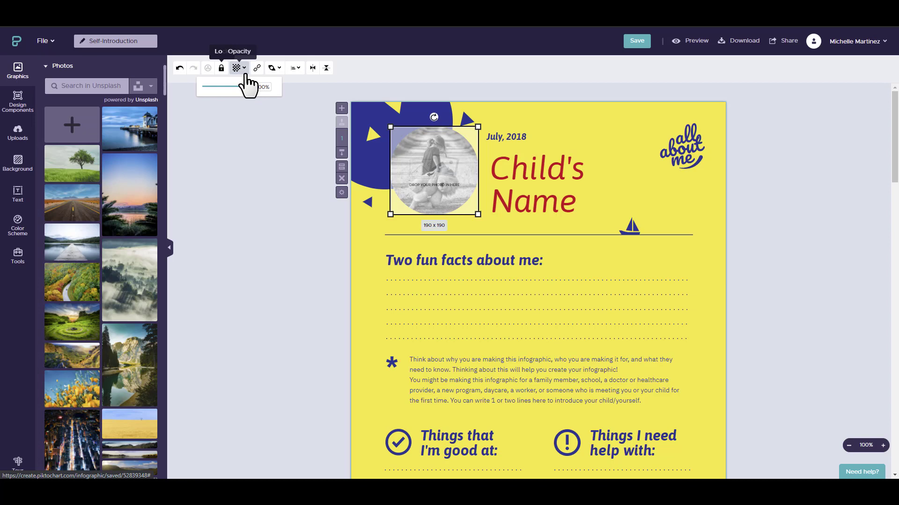
# - Flip the photo left-to-right, flip it top-to-bottom twice so it's upright, then deselect
pyautogui.click(239, 69)
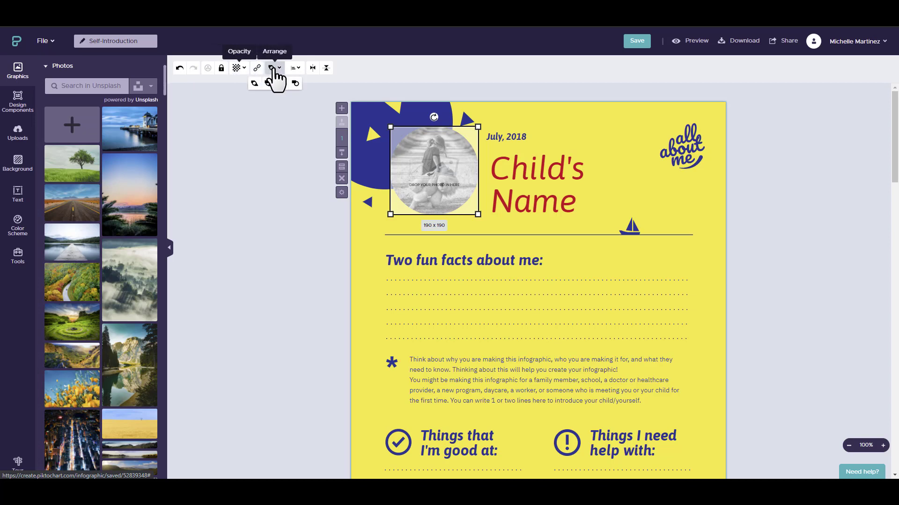
pyautogui.click(294, 70)
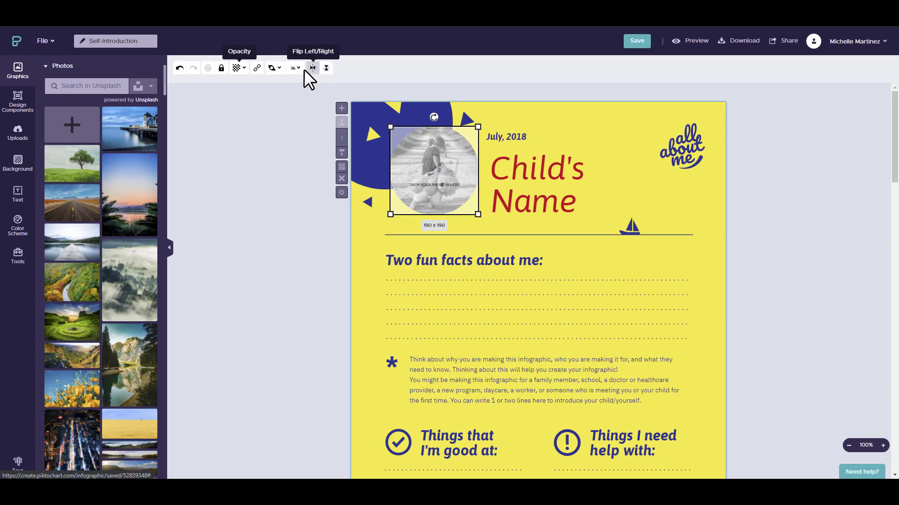
pyautogui.click(313, 68)
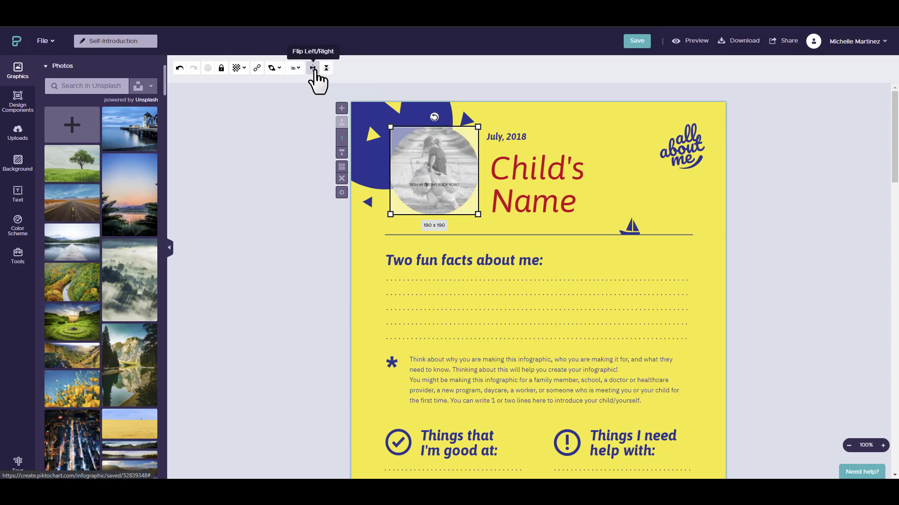
pyautogui.click(326, 68)
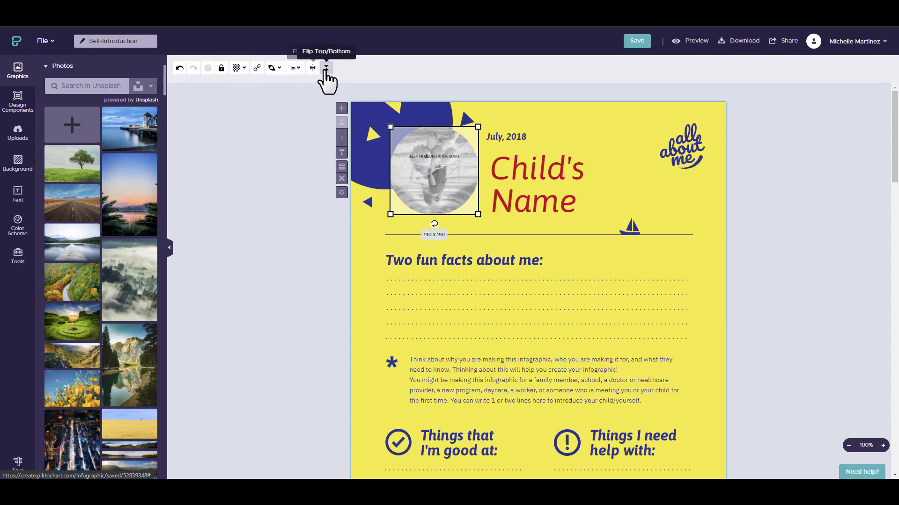
pyautogui.click(326, 68)
pyautogui.click(235, 239)
pyautogui.scroll(-2, 261, 284)
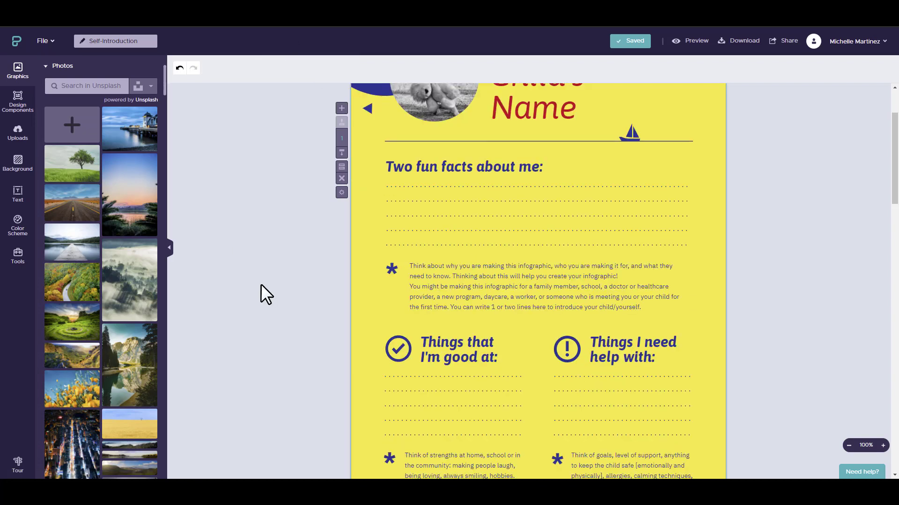
# - Select the first dotted line under 'Two fun facts about me:'
pyautogui.click(449, 186)
pyautogui.click(363, 232)
pyautogui.scroll(2, 422, 260)
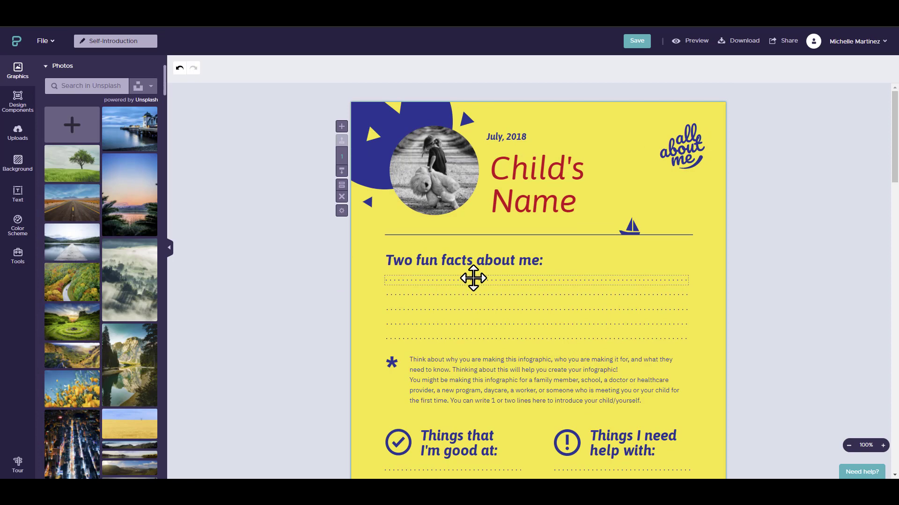
pyautogui.moveTo(493, 279); pyautogui.dragTo(497, 281)
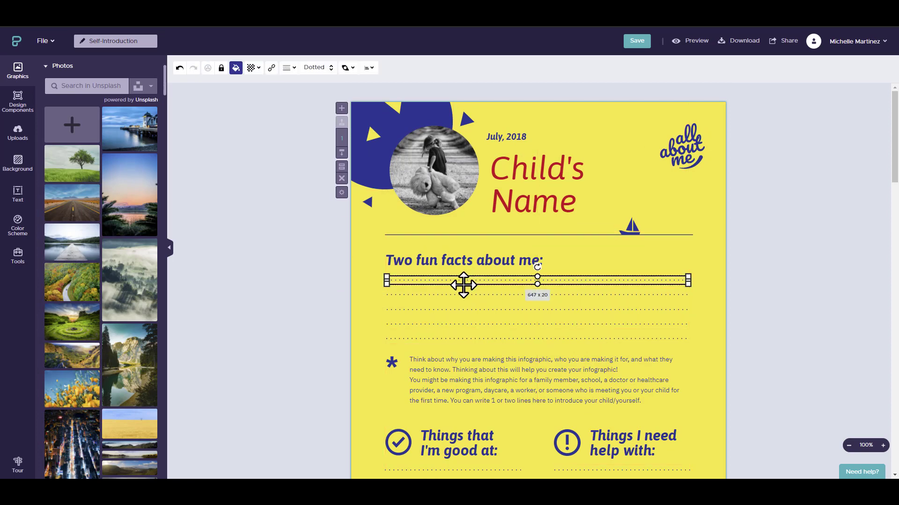
pyautogui.click(379, 301)
pyautogui.click(429, 281)
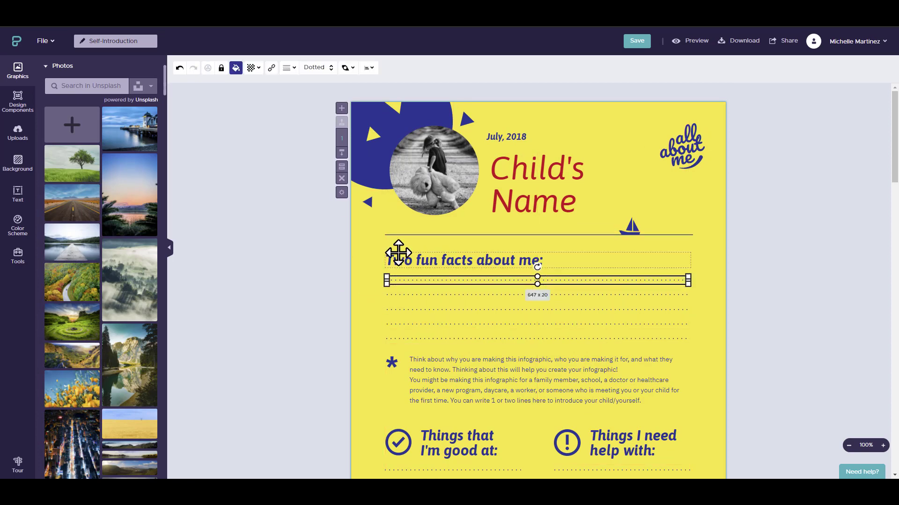
# - Set the line style to Solid after briefly trying Dashed
pyautogui.click(289, 68)
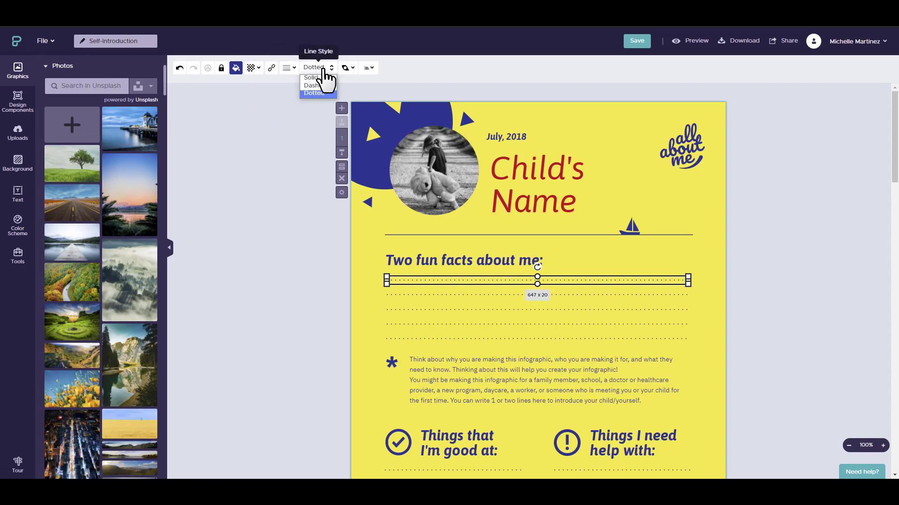
pyautogui.click(320, 78)
pyautogui.click(332, 70)
pyautogui.click(326, 84)
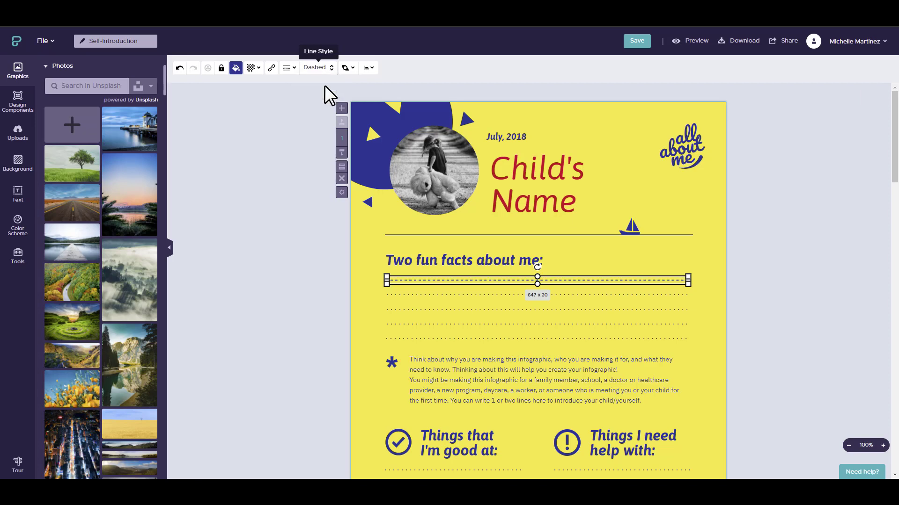
pyautogui.click(321, 70)
pyautogui.click(319, 82)
pyautogui.click(325, 70)
pyautogui.click(321, 78)
pyautogui.click(305, 87)
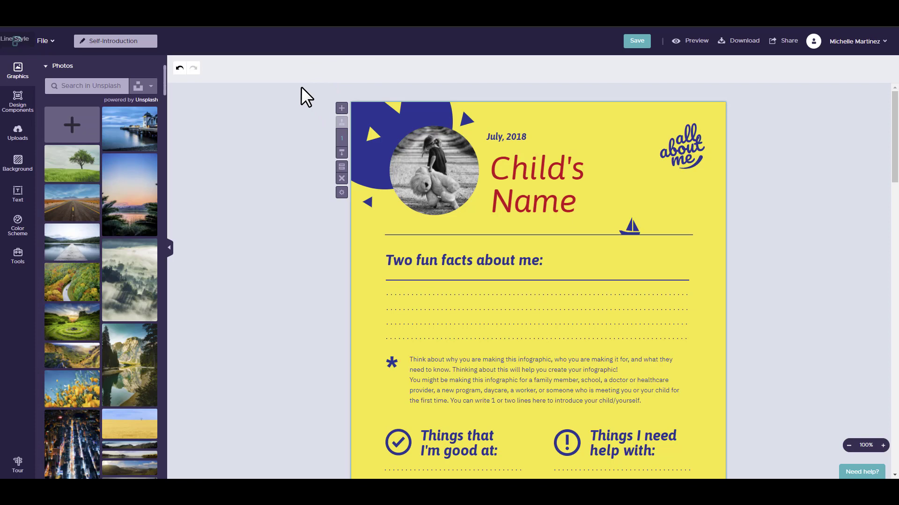
# - Try a much thicker line width, then undo it back to the thin line
pyautogui.click(444, 276)
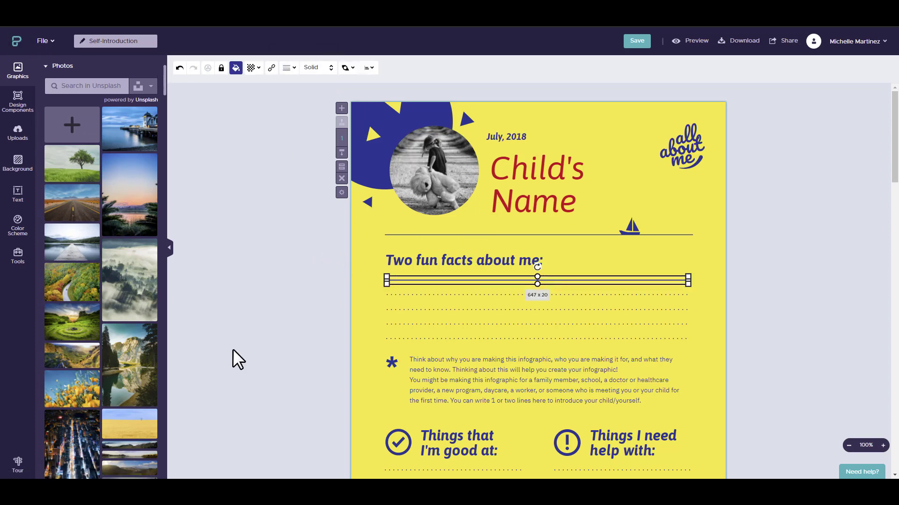
pyautogui.click(289, 68)
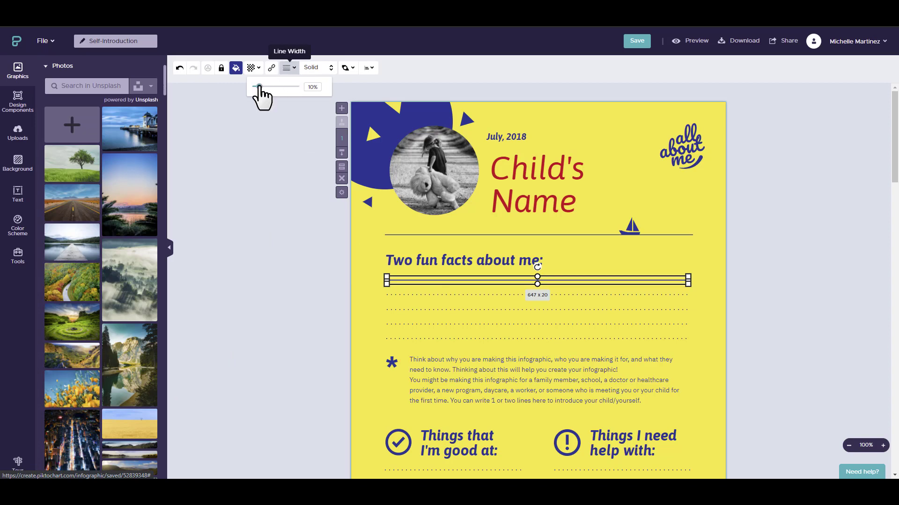
pyautogui.moveTo(260, 87)
pyautogui.mouseDown()
pyautogui.moveTo(288, 92)
pyautogui.moveTo(268, 97)
pyautogui.mouseUp()
pyautogui.hotkey('ctrl', 'z')
pyautogui.scroll(-1, 737, 267)
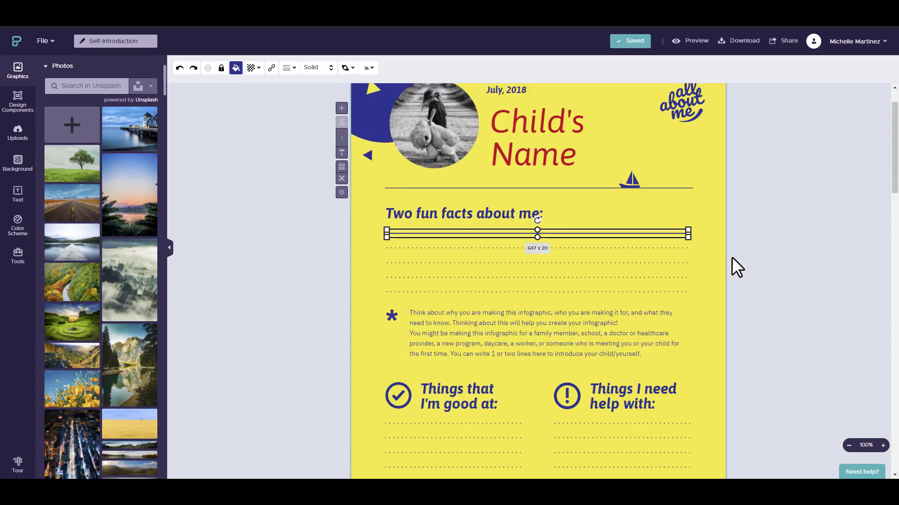
pyautogui.click(745, 276)
pyautogui.click(541, 160)
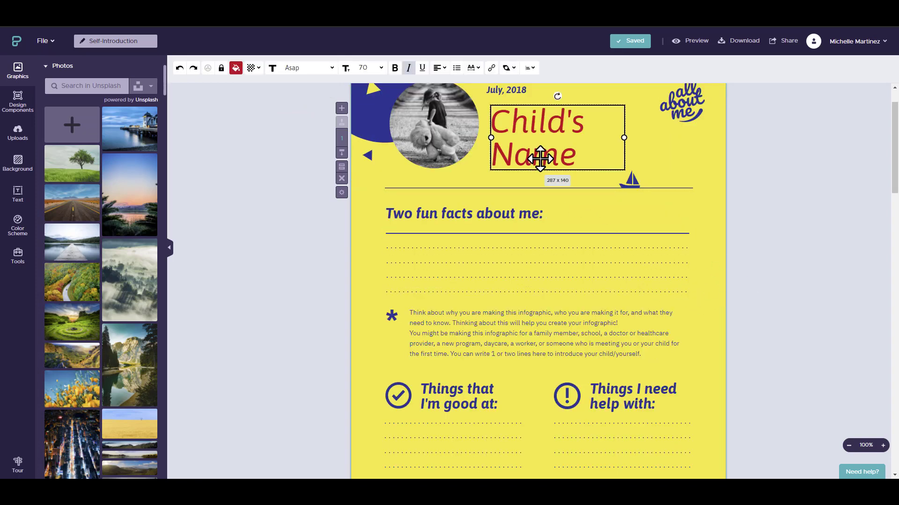
pyautogui.rightClick(541, 160)
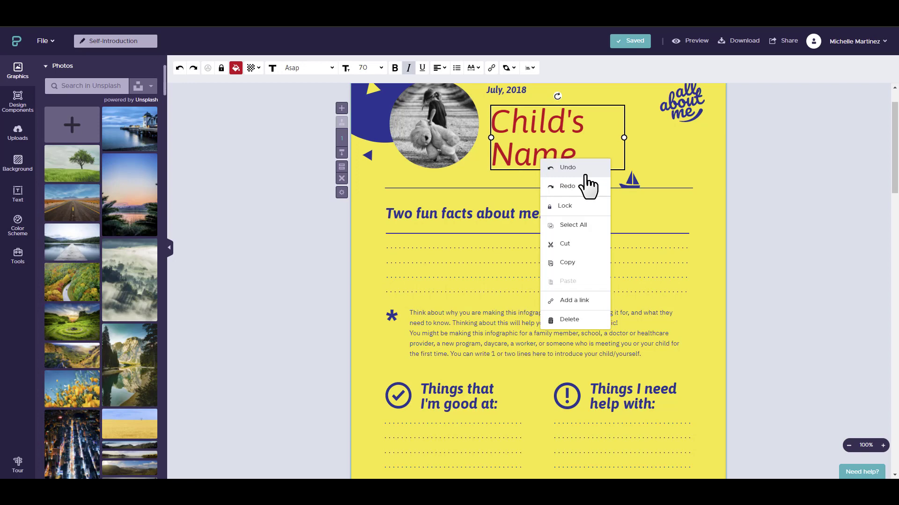
pyautogui.click(744, 231)
pyautogui.click(531, 155)
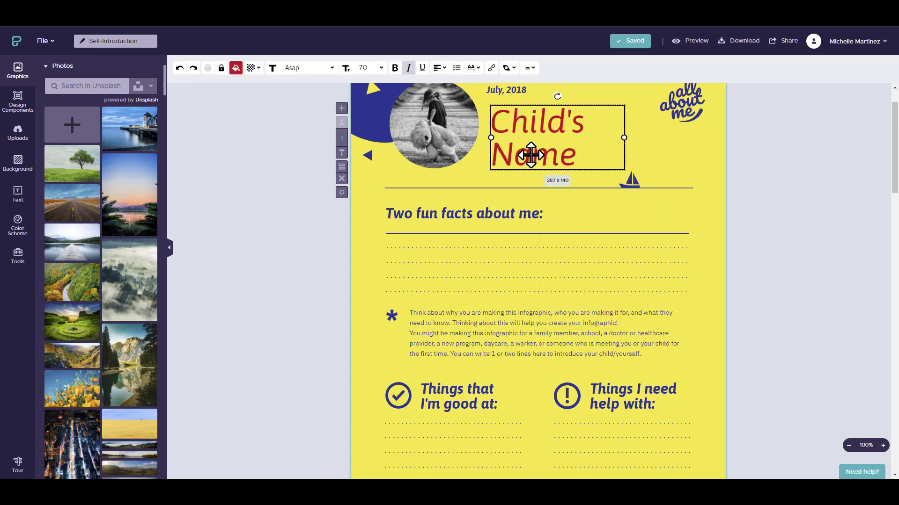
pyautogui.rightClick(531, 153)
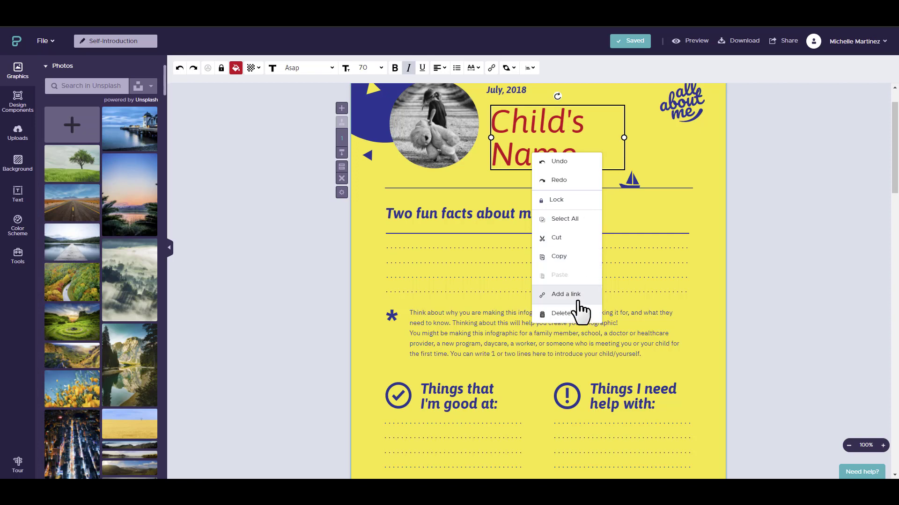
pyautogui.click(819, 210)
pyautogui.scroll(1, 538, 211)
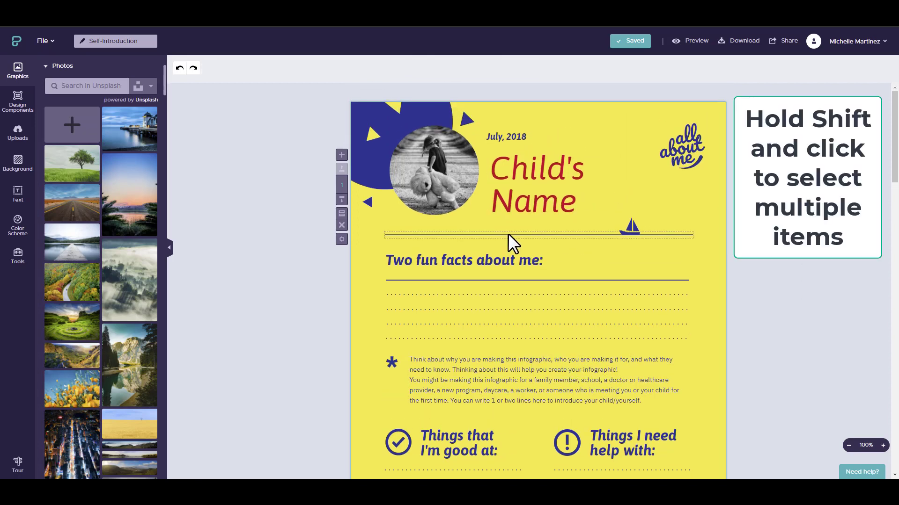
# - Select the photo and 'Child's Name' heading together and group them via the right-click menu
pyautogui.click(437, 203)
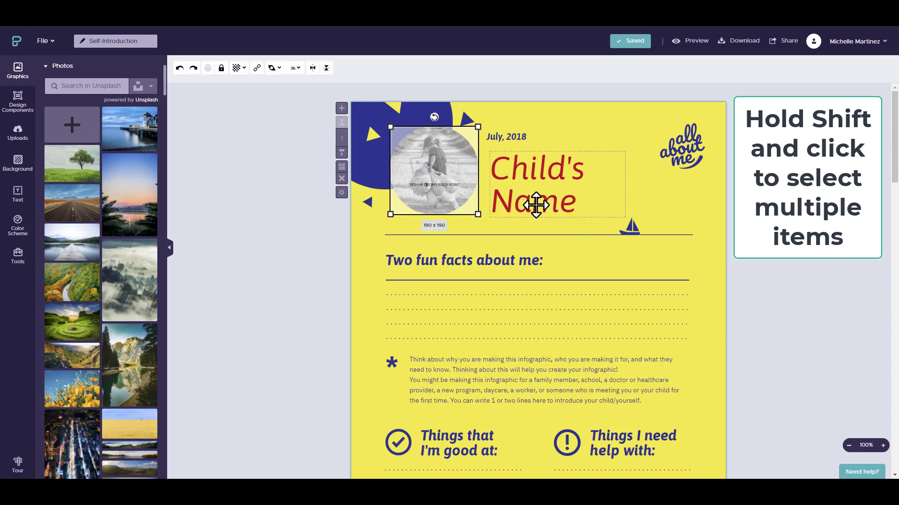
pyautogui.keyDown('shift'); pyautogui.click(534, 203); pyautogui.keyUp('shift')
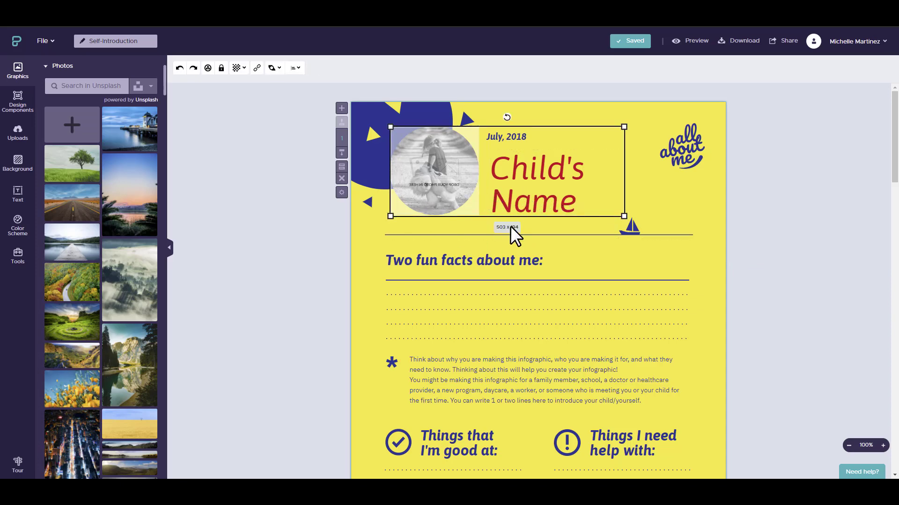
pyautogui.click(639, 217)
pyautogui.click(458, 199)
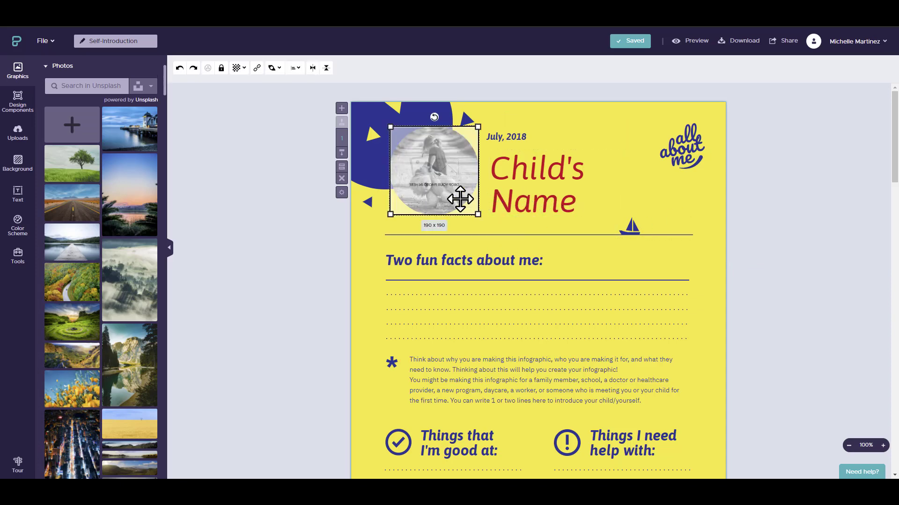
pyautogui.keyDown('shift'); pyautogui.click(541, 200); pyautogui.keyUp('shift')
pyautogui.rightClick(540, 201)
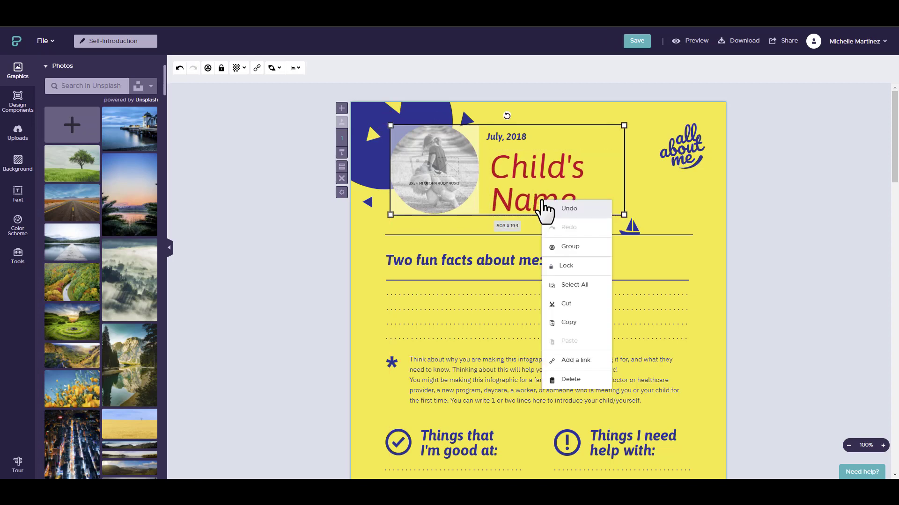
pyautogui.click(588, 243)
# - Reselect the photo-and-heading group and drag it slightly to reposition it
pyautogui.click(648, 220)
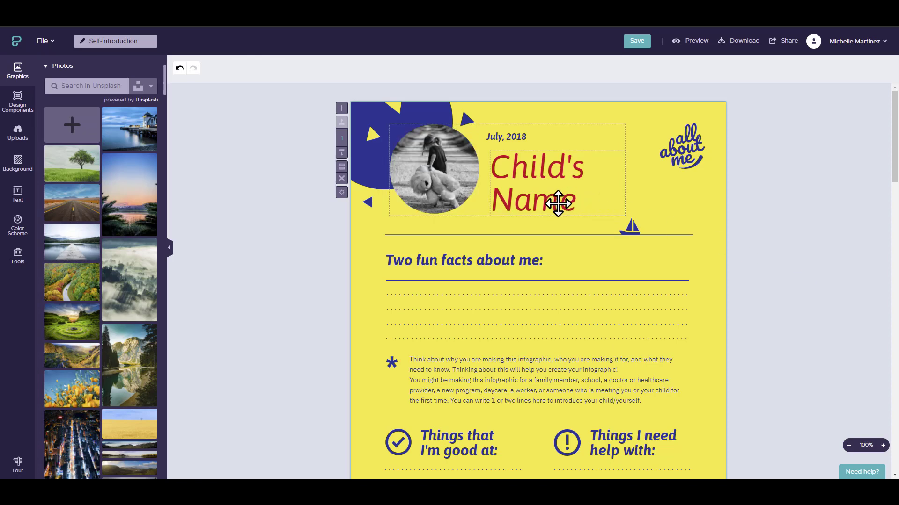
pyautogui.click(510, 214)
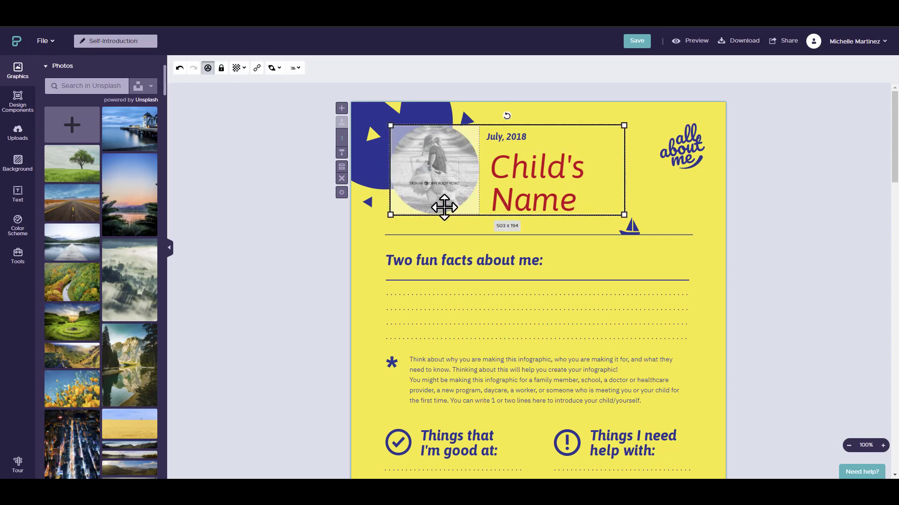
pyautogui.moveTo(444, 207); pyautogui.dragTo(555, 203)
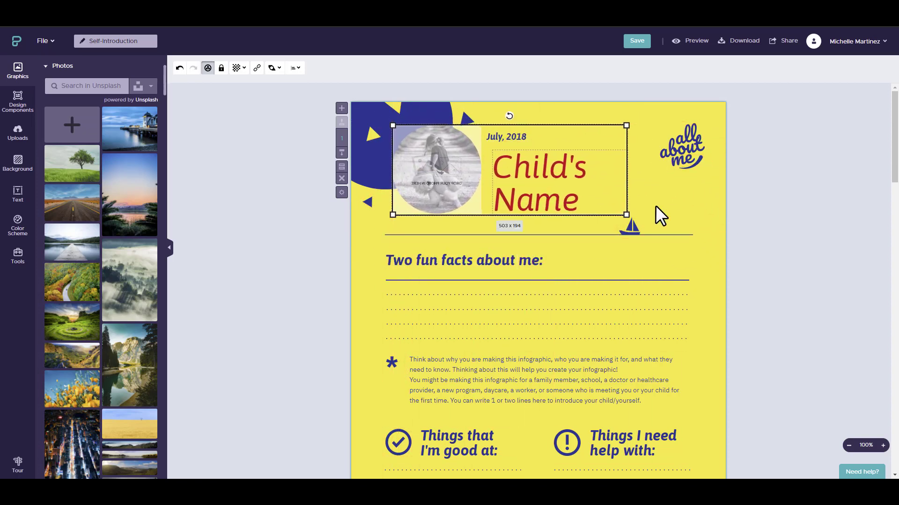
# - Inside the group, move the red Child's Name heading right, widening its gap from the round photo
pyautogui.doubleClick(546, 200)
pyautogui.click(457, 192)
pyautogui.click(536, 202)
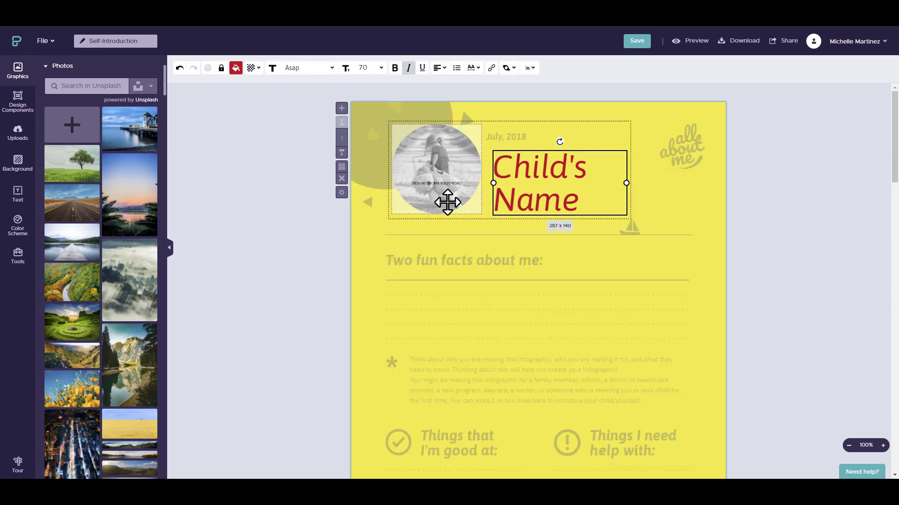
pyautogui.click(447, 202)
pyautogui.click(523, 211)
pyautogui.click(465, 199)
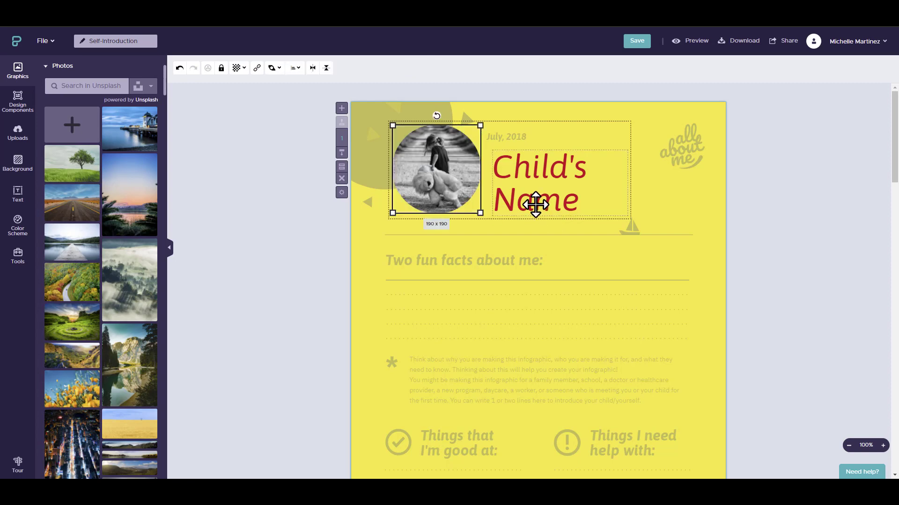
pyautogui.moveTo(535, 205); pyautogui.dragTo(575, 202)
pyautogui.moveTo(437, 201)
pyautogui.mouseDown()
pyautogui.moveTo(483, 202)
pyautogui.moveTo(437, 201)
pyautogui.mouseUp()
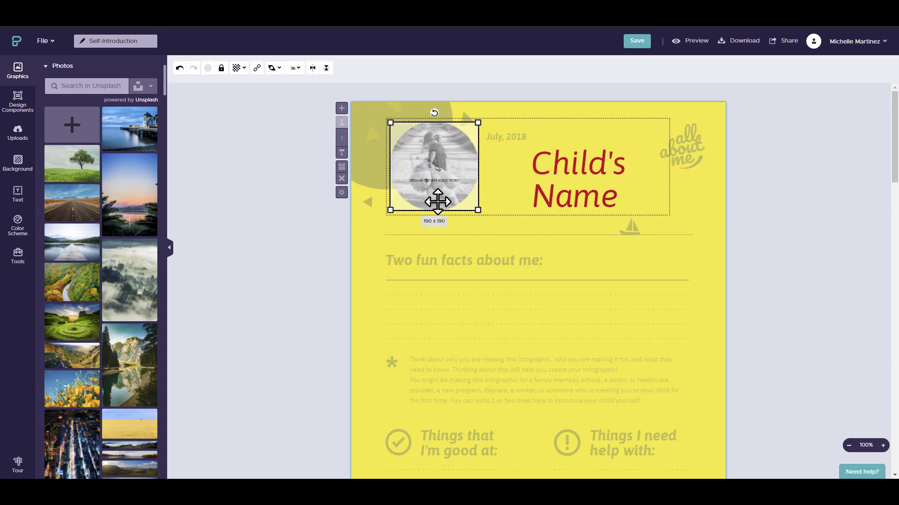